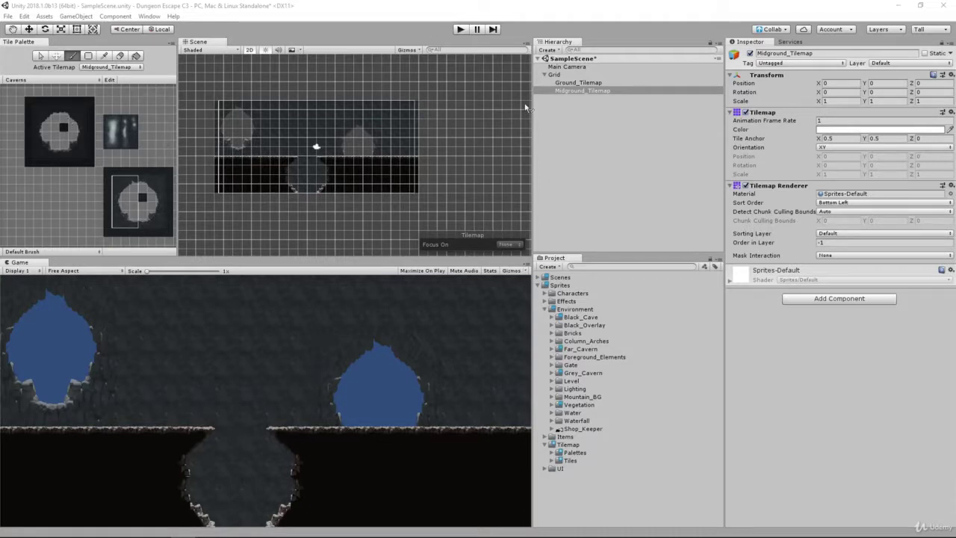
Add a new Tilemap as a child of the Grid through 2D Object > Tilemap.
left_click(580, 91)
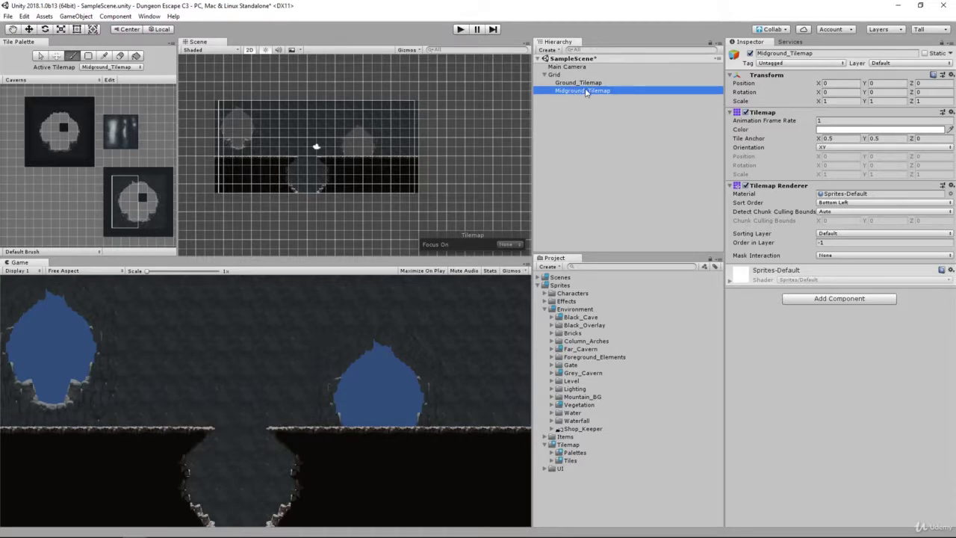
left_click(573, 85)
left_click(560, 76)
right_click(560, 76)
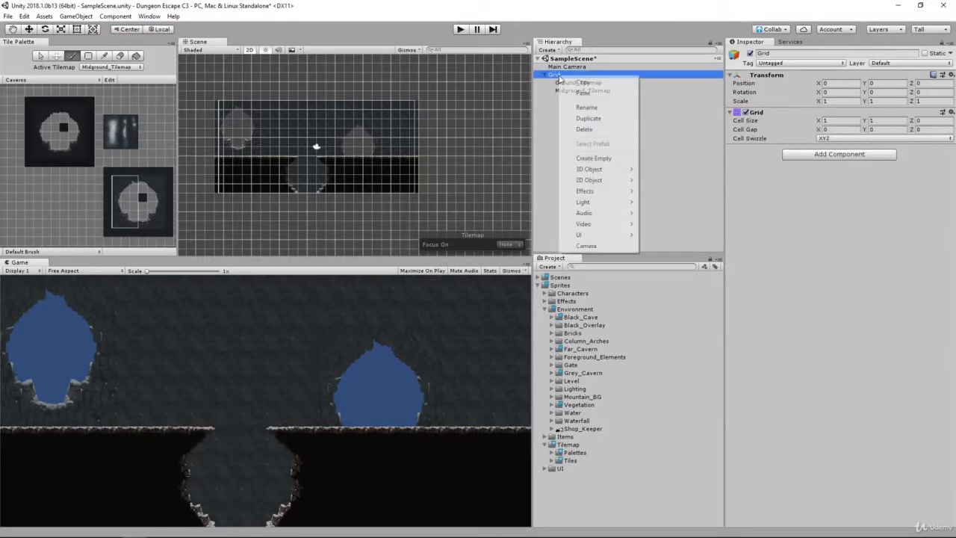
mouse_move(599, 214)
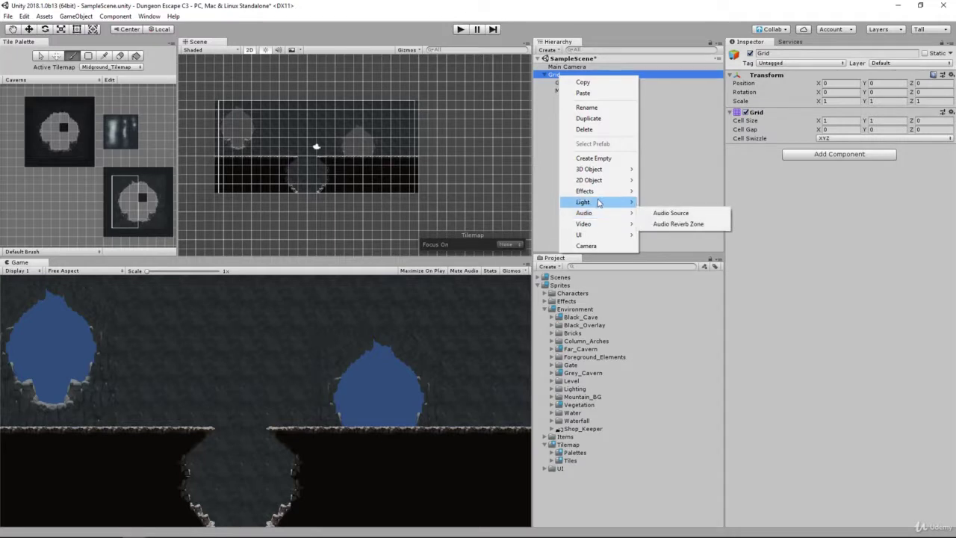
mouse_move(598, 182)
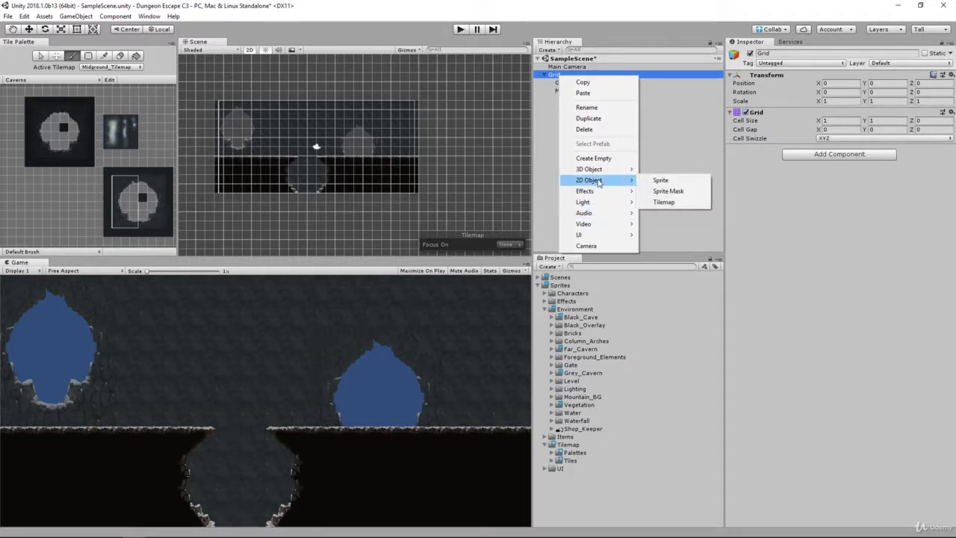
left_click(658, 202)
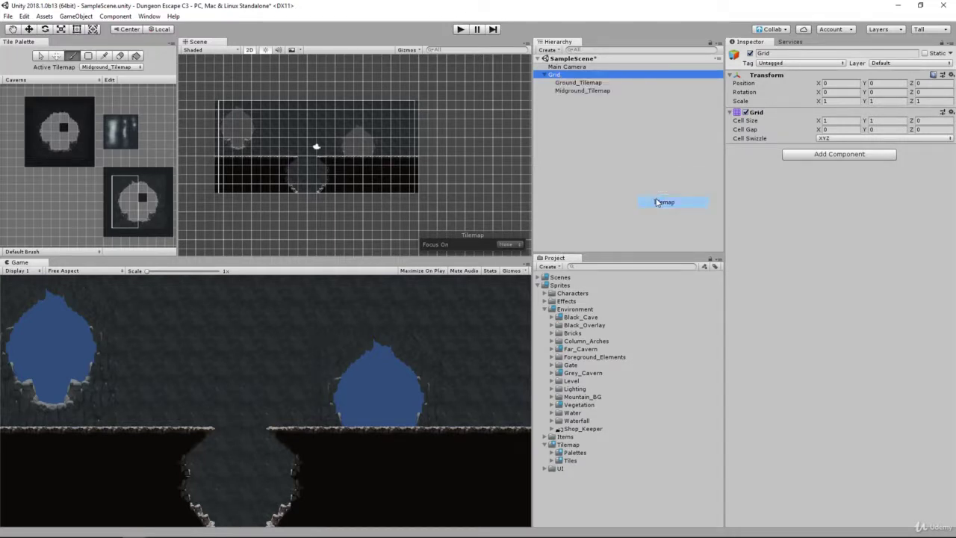
Rename the new tilemap to Farground_Tilemap in the Inspector.
left_click(584, 100)
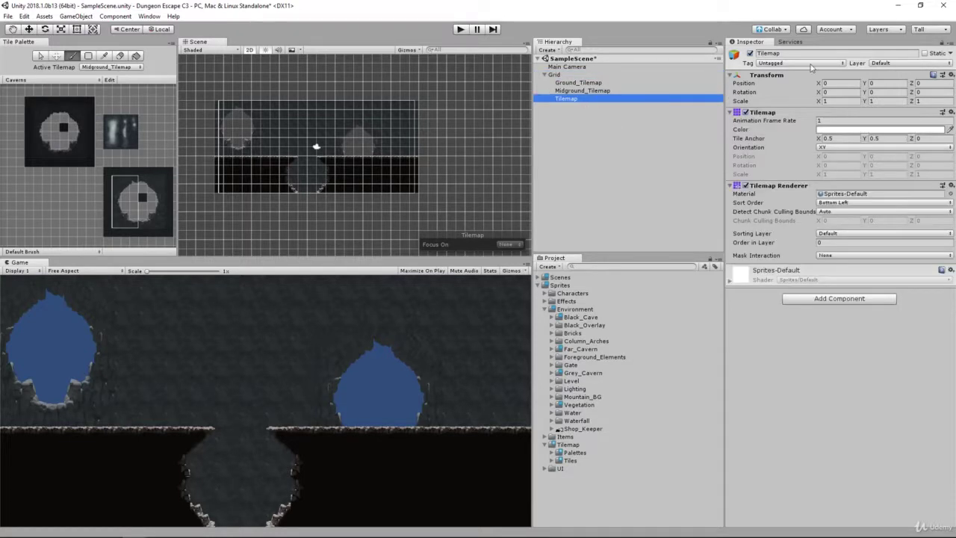
left_click(815, 56)
type("Farground_")
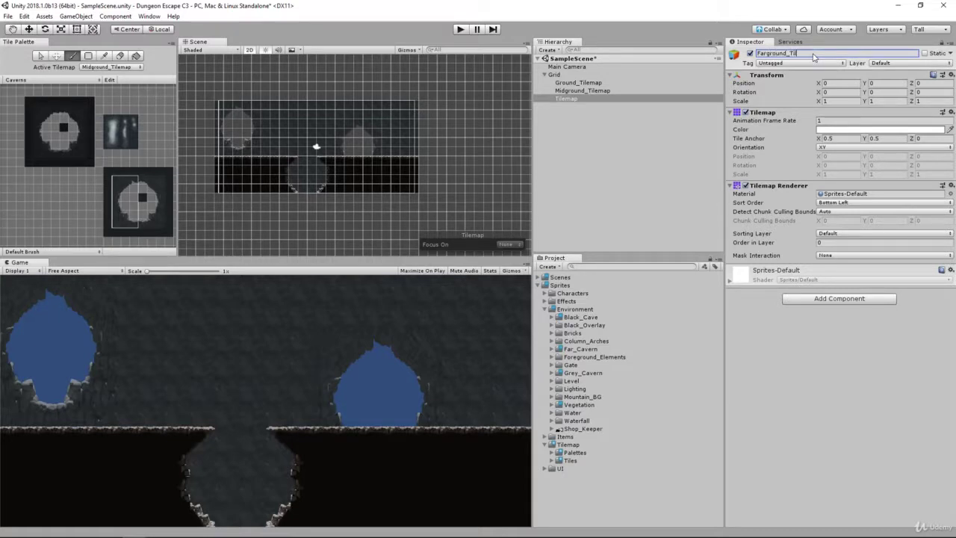
key("Return")
Compare each tilemap's Order in Layer, leaving Farground_Tilemap at 0.
left_click(579, 91)
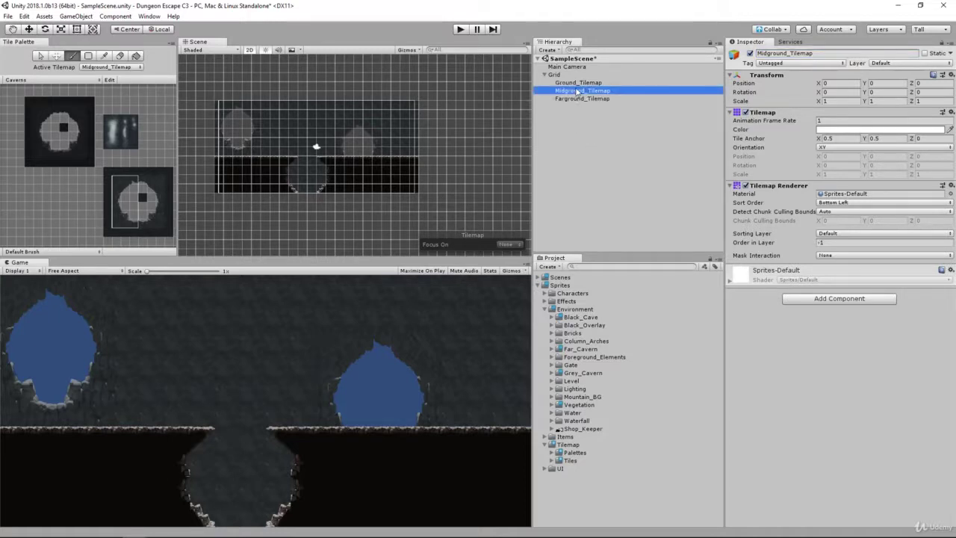
left_click(579, 83)
left_click(580, 91)
left_click(582, 99)
left_click(579, 83)
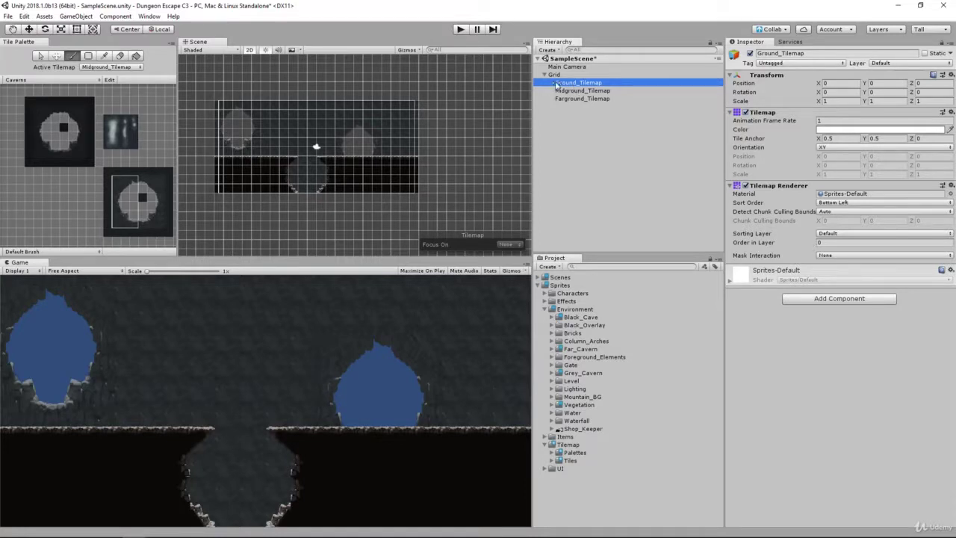
left_click(590, 90)
left_click(590, 98)
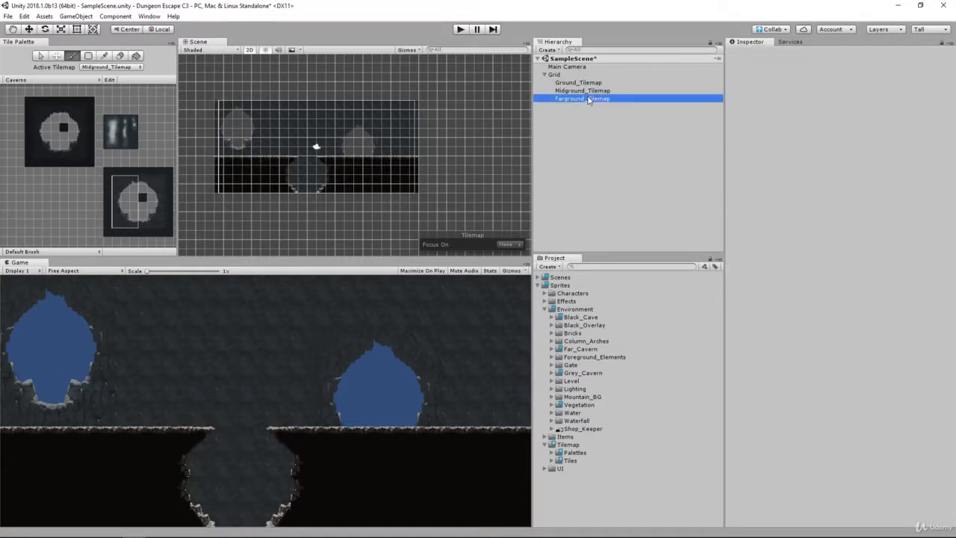
left_click(821, 242)
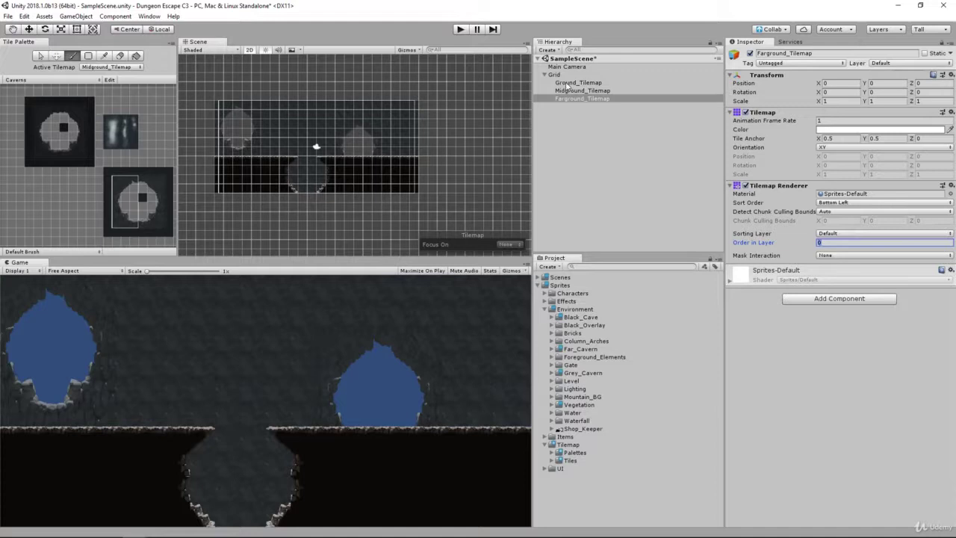
Set Midground_Tilemap's Order in Layer to 1 and Ground_Tilemap's to 2.
left_click(573, 92)
left_click(832, 244)
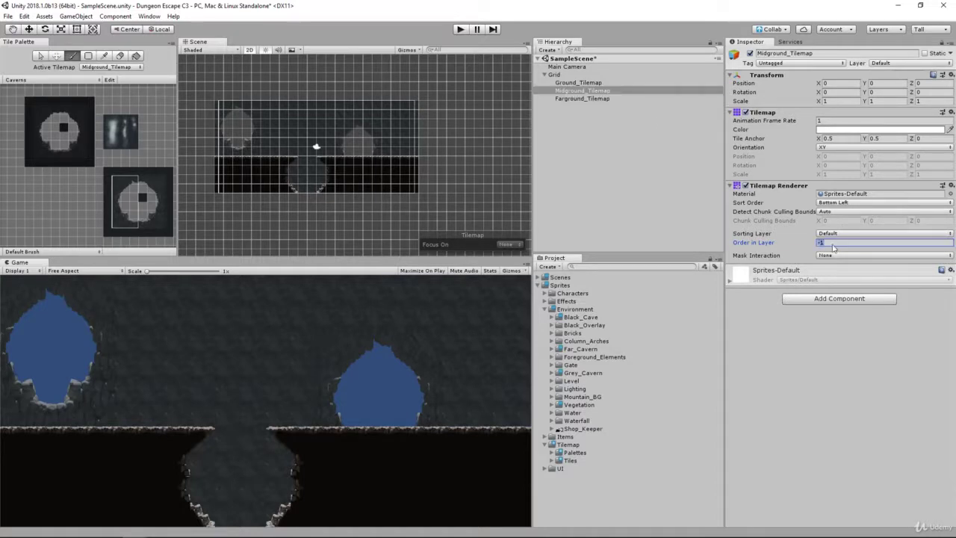
left_click(598, 82)
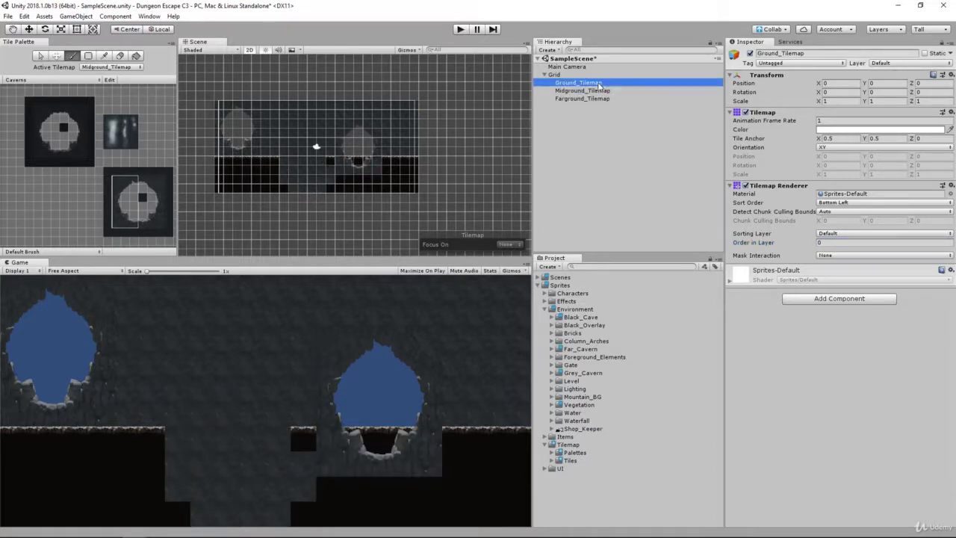
left_click(831, 244)
type("2")
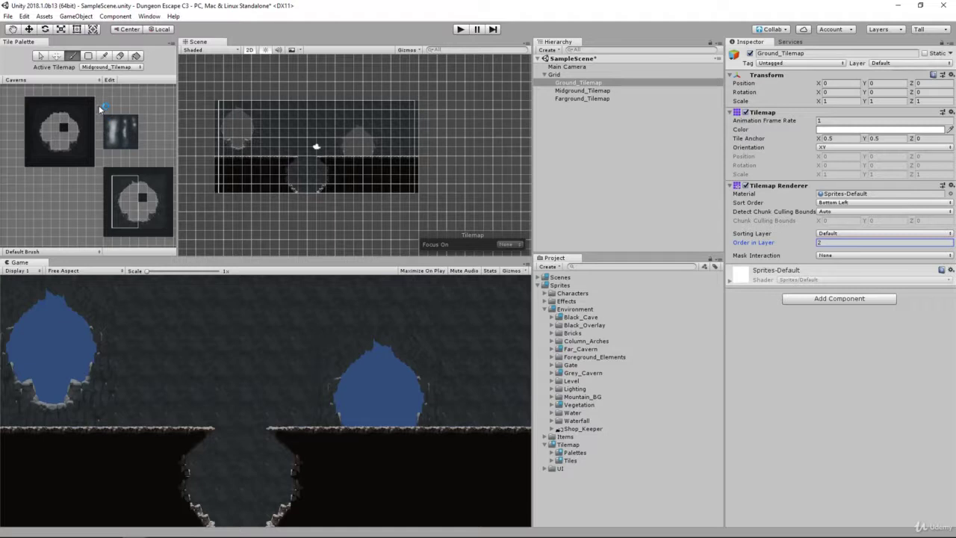
Zoom the Tile Palette and pick the whole tall glowing column tile as the brush.
scroll(122, 128, "up", 5)
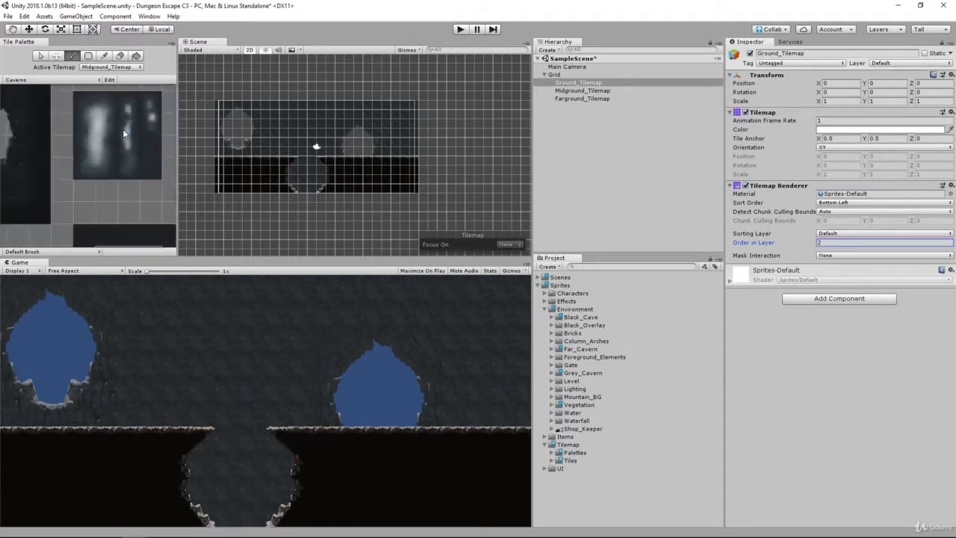
left_click(74, 57)
key("i")
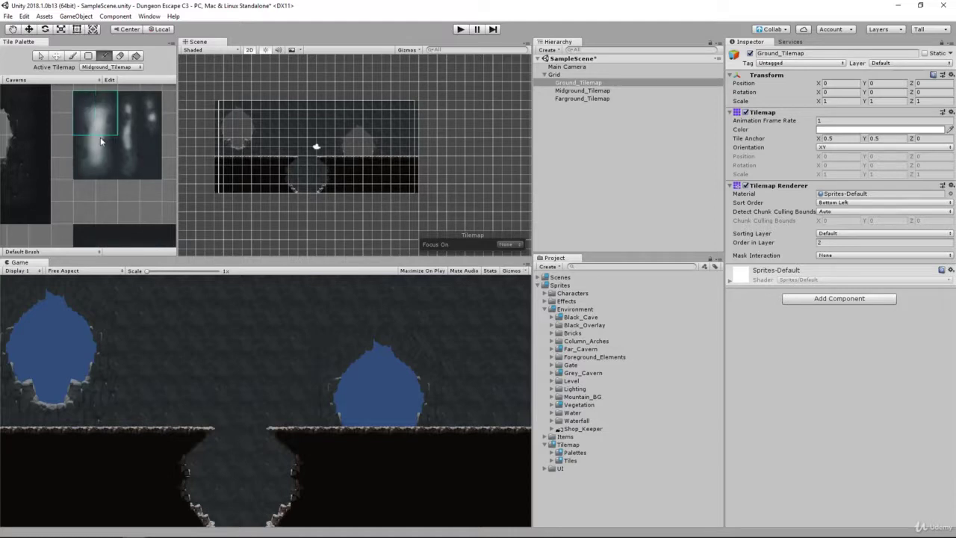
left_click_drag(101, 141, 101, 174)
Paint a trial row of column tiles across the level, then undo it.
left_click(241, 129)
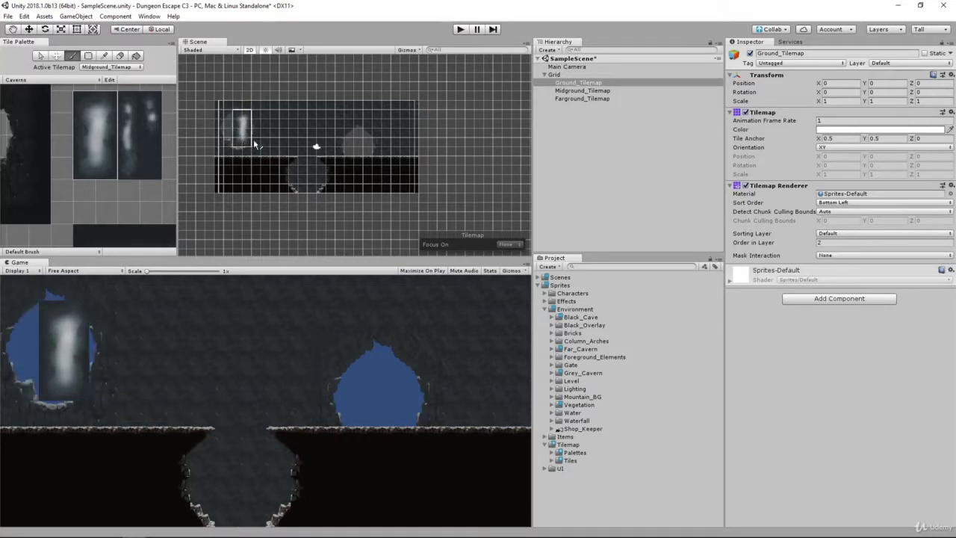
left_click_drag(241, 145, 316, 148)
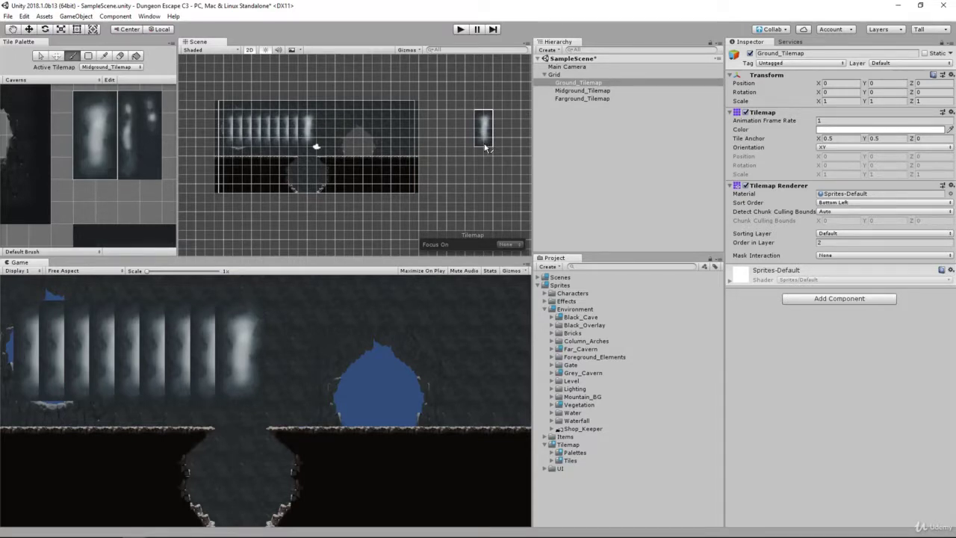
key("ctrl+z")
key("ctrl+z")
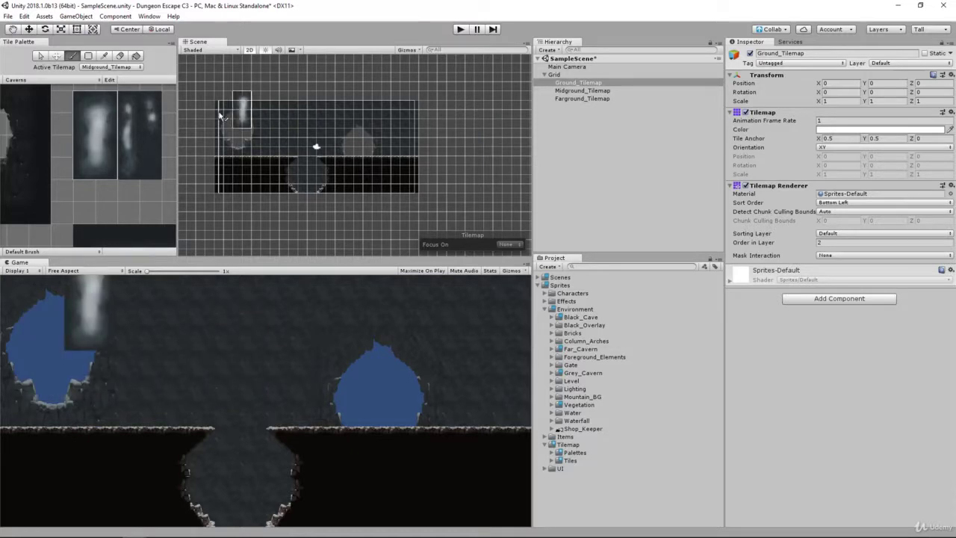
Make Farground_Tilemap the active tilemap and paint a column tile behind the left cavern hole.
left_click(97, 67)
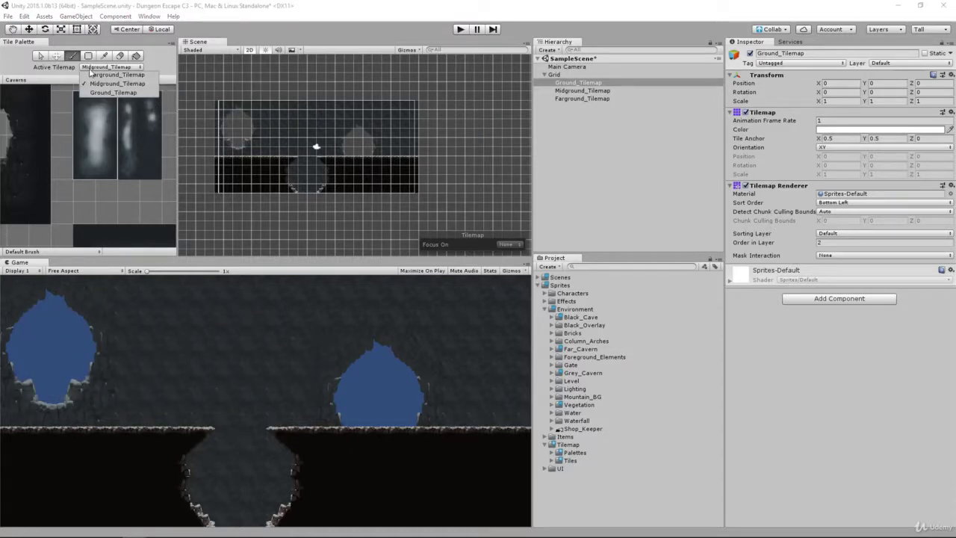
left_click(94, 75)
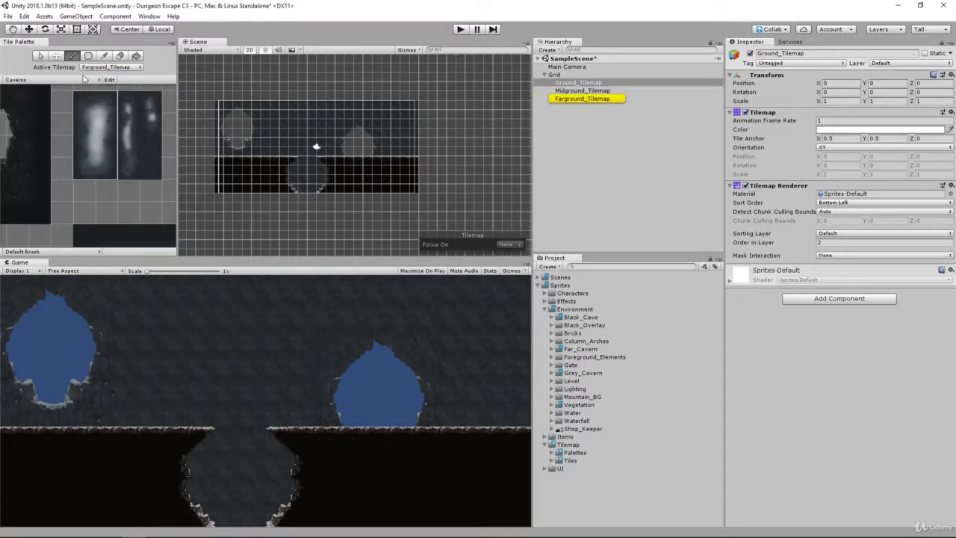
mouse_move(224, 167)
left_mouse_down()
mouse_move(230, 146)
mouse_move(256, 149)
left_mouse_up()
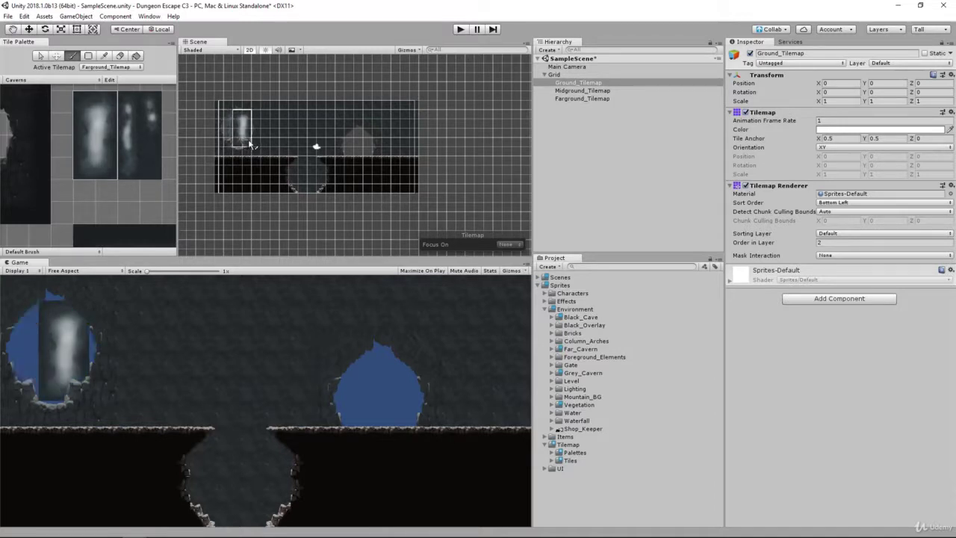
Paint the dark far-cavern tile over the blue patches on both sides of the waterfall.
scroll(250, 143, "up", 4)
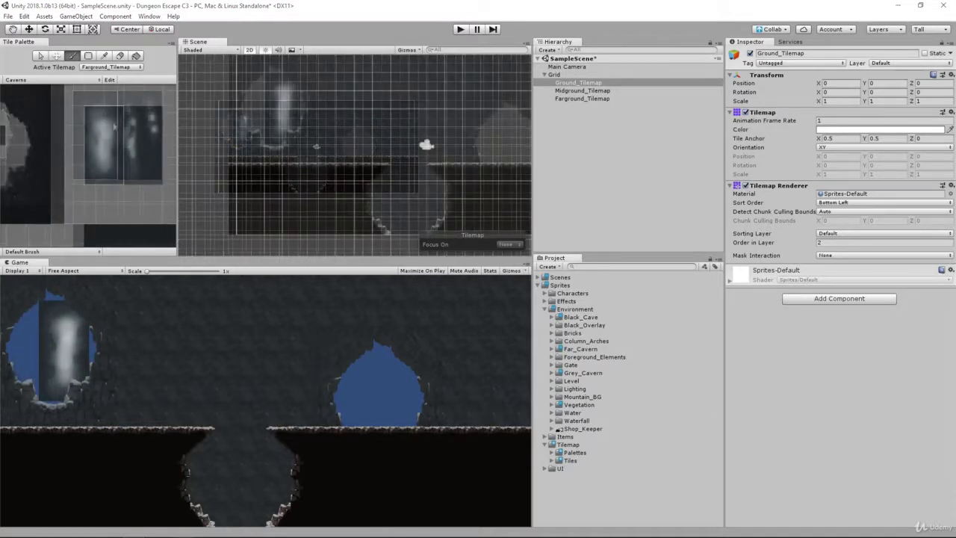
left_click(152, 175)
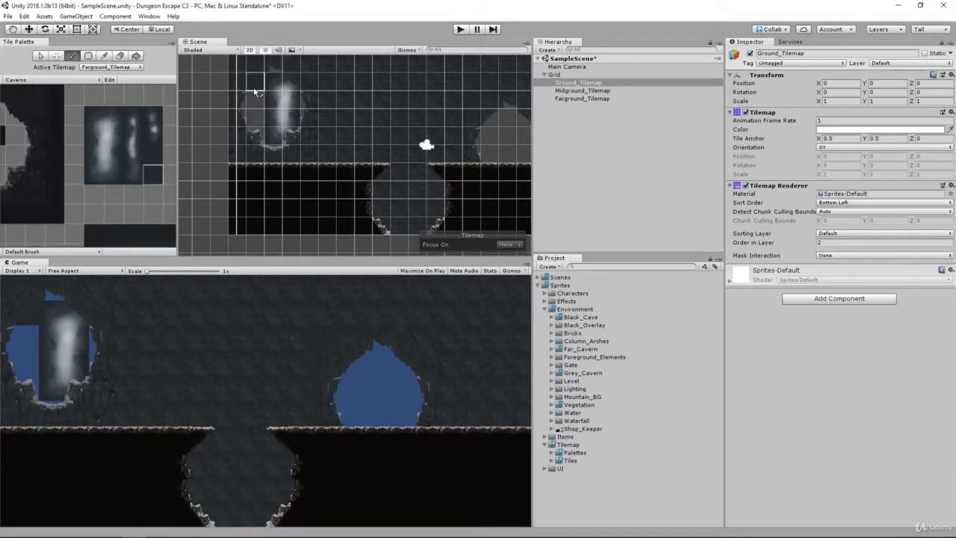
mouse_move(258, 86)
left_mouse_down()
mouse_move(258, 137)
mouse_move(241, 112)
mouse_move(252, 106)
left_mouse_up()
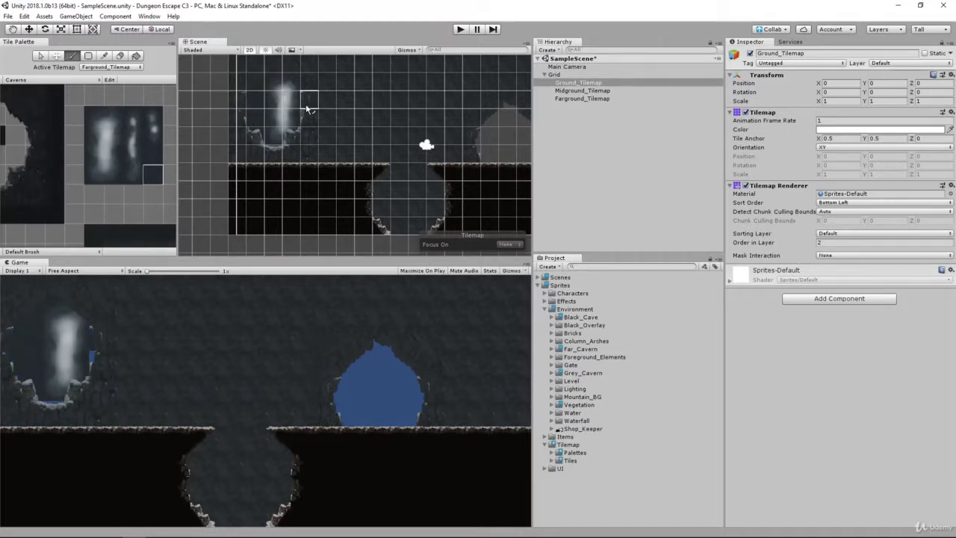
left_click_drag(310, 113, 309, 117)
Paint a three-tile waterfall column into the right blue opening, then pick a waterfall edge block and tile.
left_click_drag(130, 118, 139, 160)
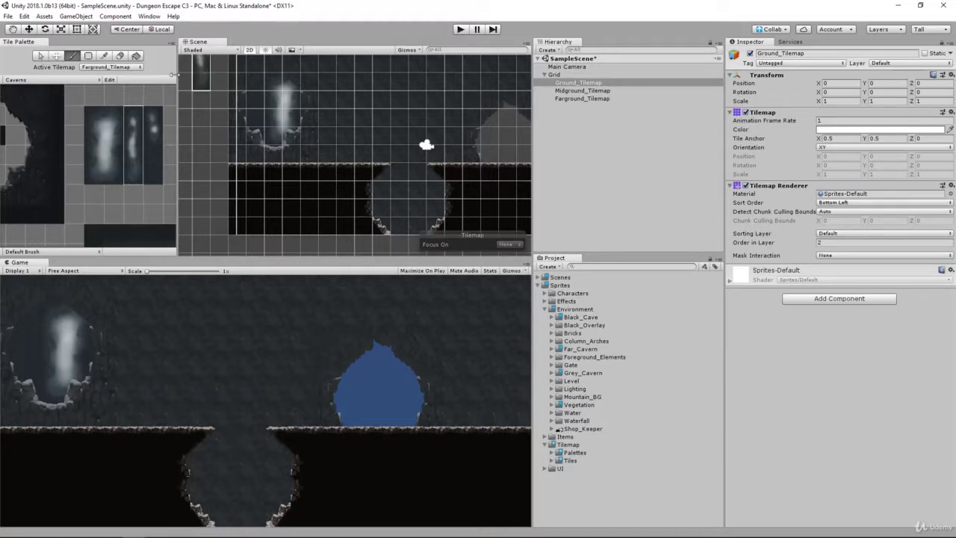
left_click(510, 161)
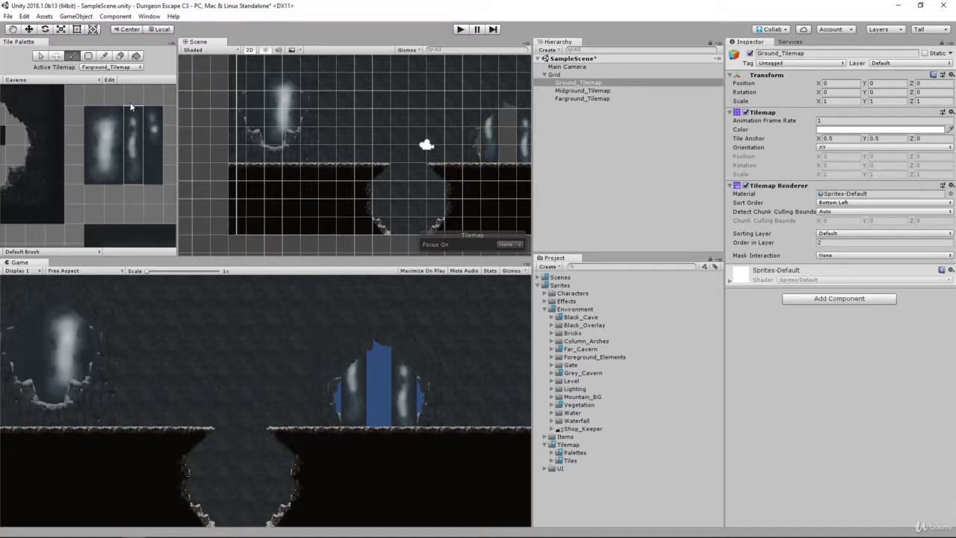
left_click_drag(153, 116, 153, 136)
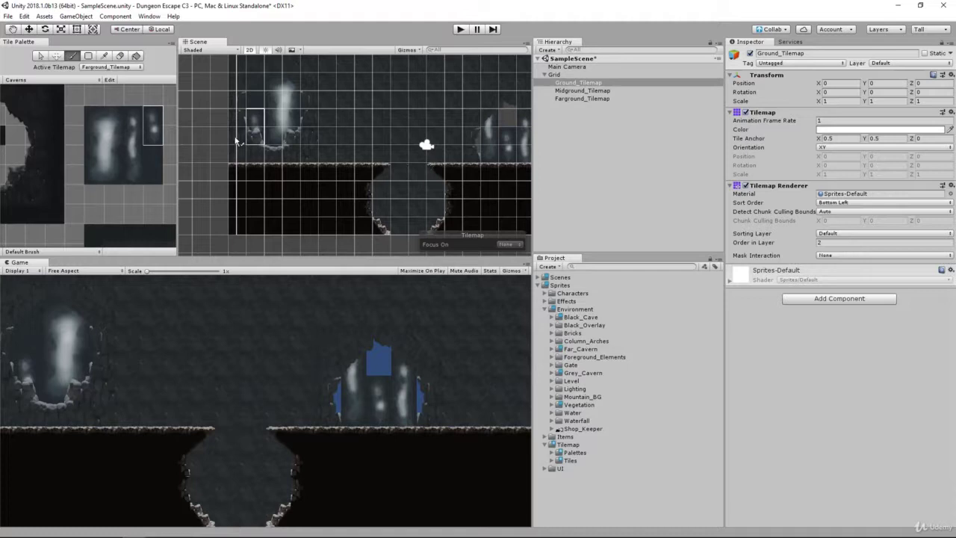
left_click(154, 174)
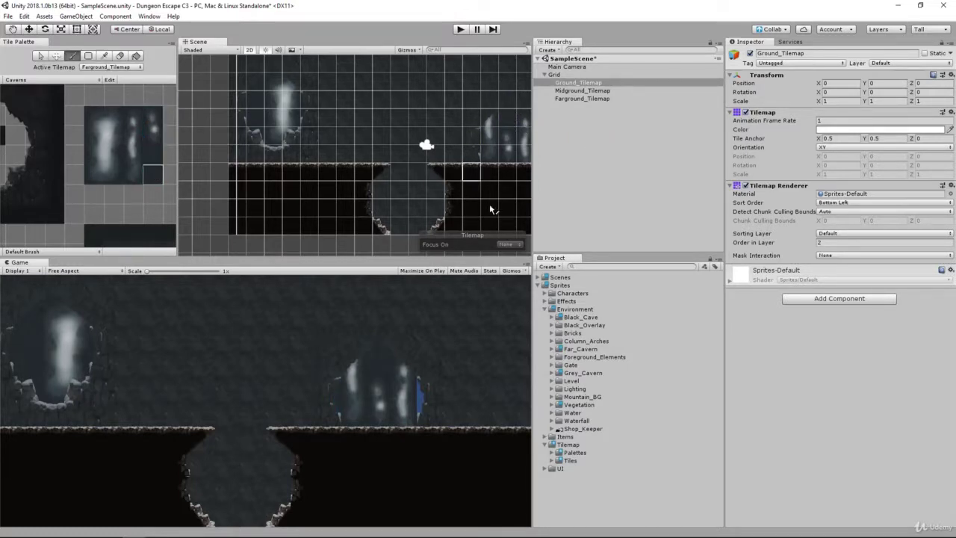
scroll(396, 149, "down", 4)
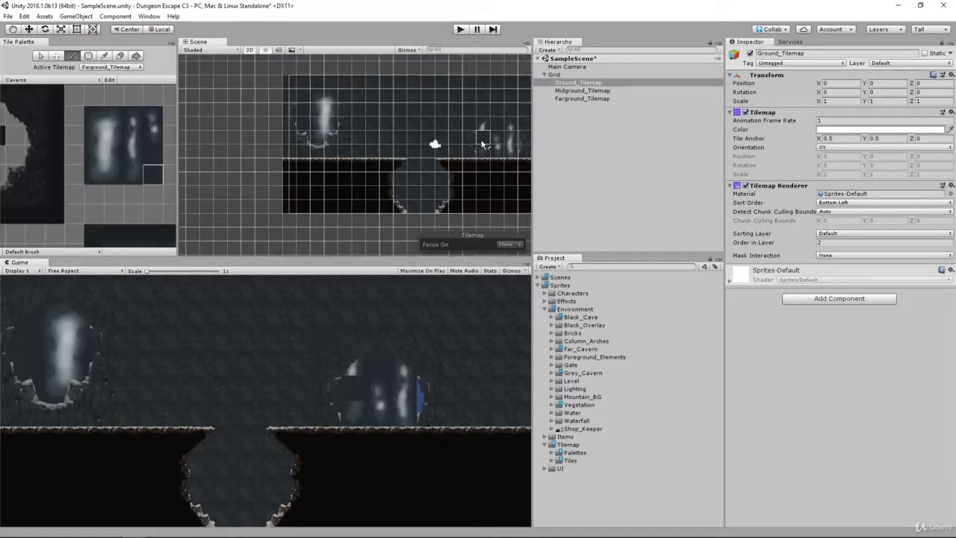
scroll(396, 150, "up", 1)
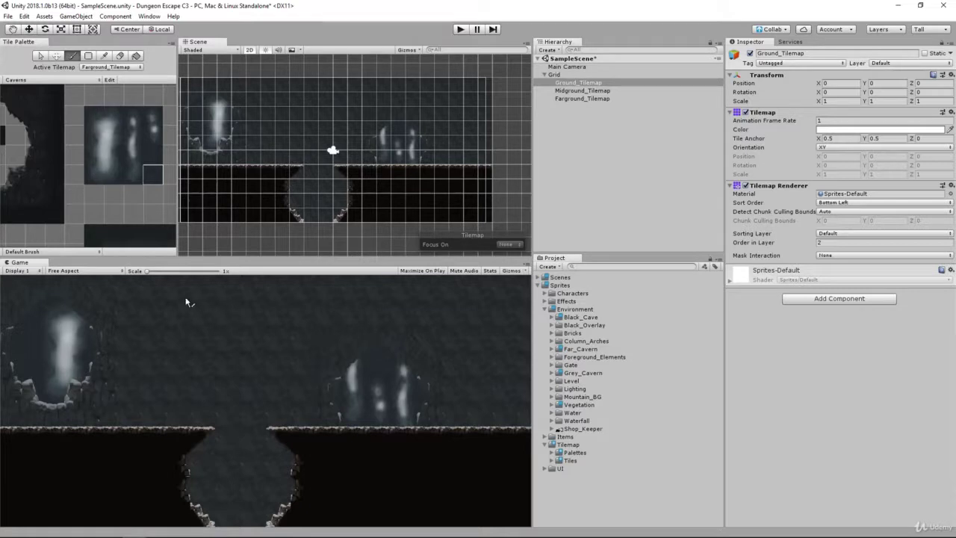
scroll(235, 166, "down", 2)
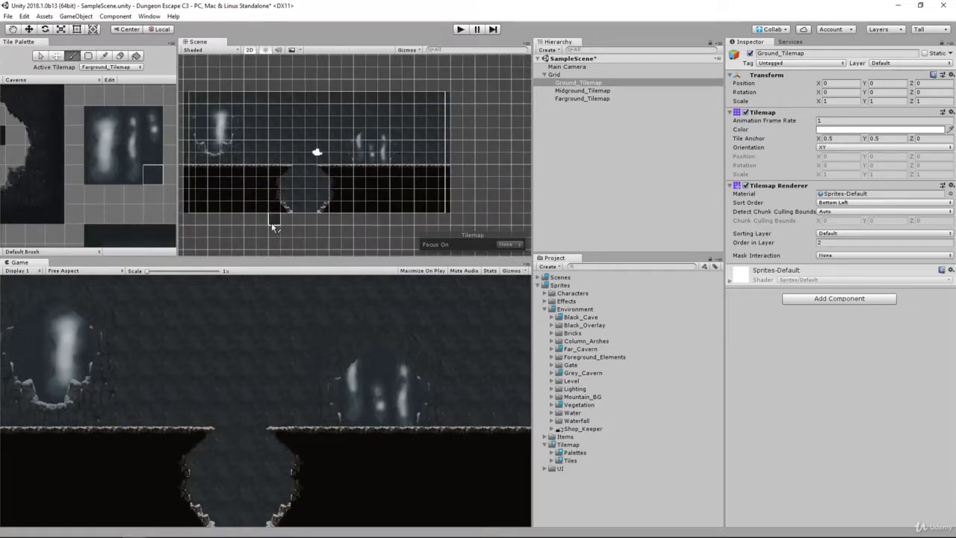
scroll(257, 203, "up", 1)
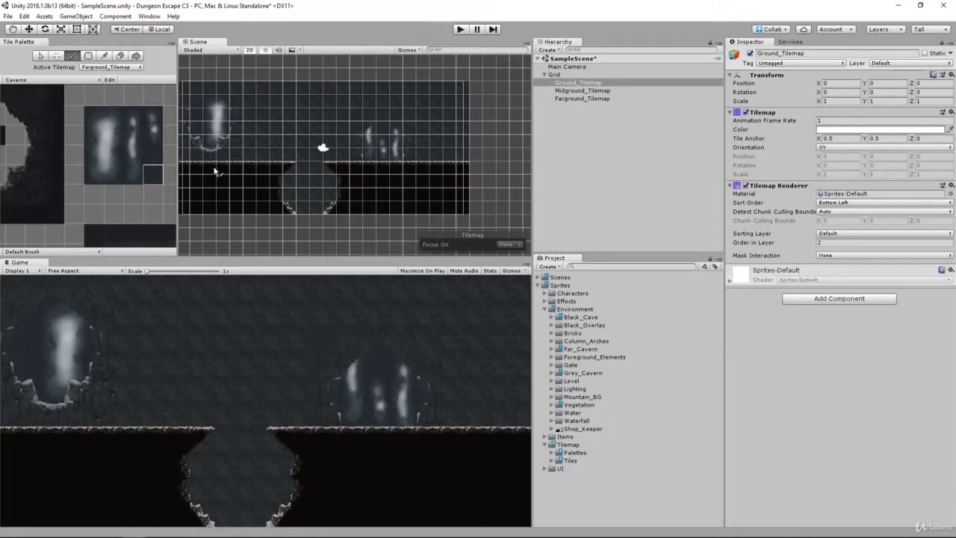
scroll(214, 172, "down", 1)
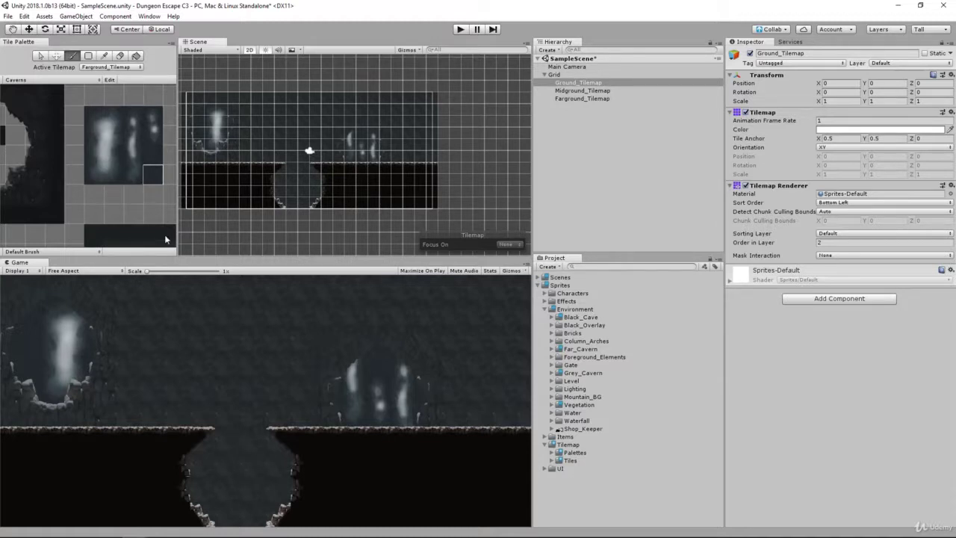
Make Midground_Tilemap the active tilemap and bring the cave-hole tiles into view in the palette.
left_click(111, 68)
left_click(120, 84)
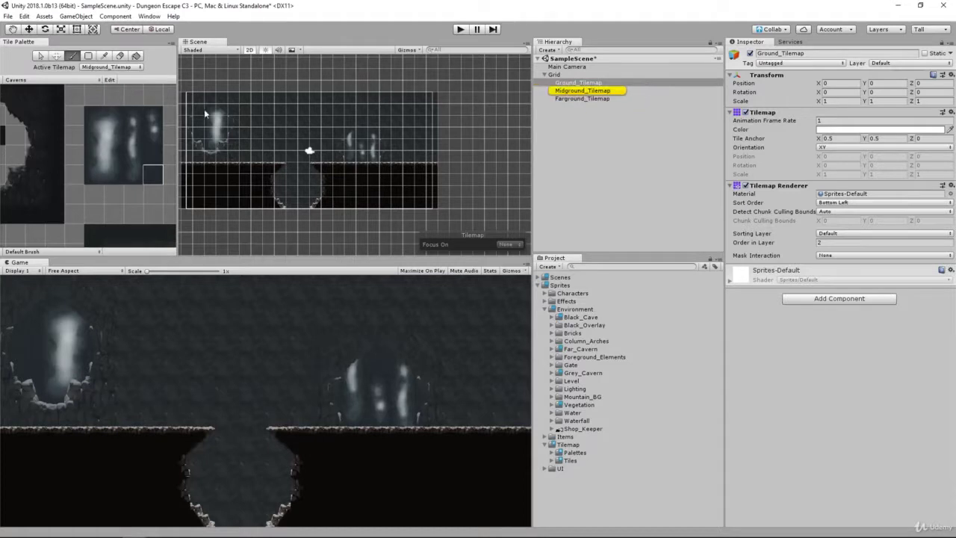
scroll(104, 203, "down", 3)
middle_click_drag(104, 203, 96, 144)
Paint the cave-hole tile's left and right columns into the lower ground.
left_click_drag(96, 145, 102, 191)
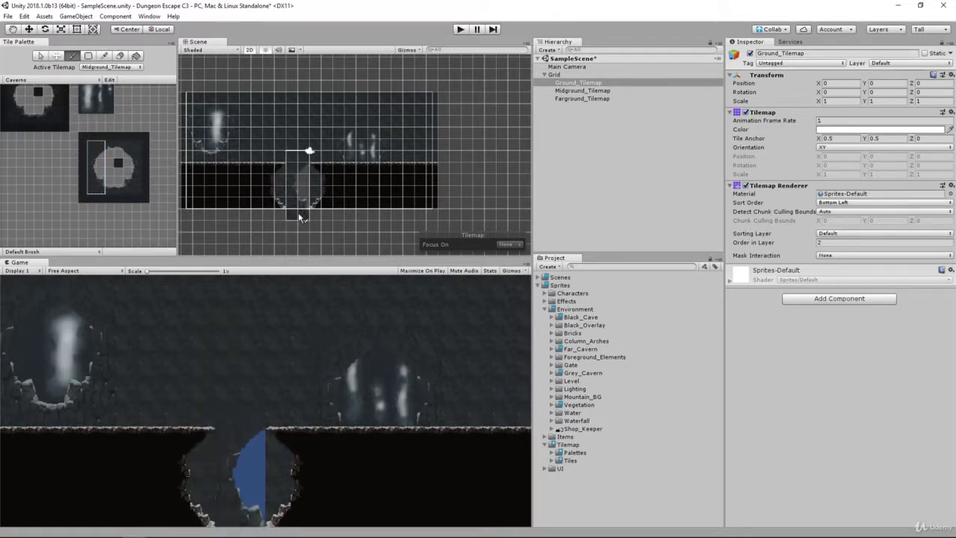
left_click(299, 214)
left_click_drag(125, 143, 137, 181)
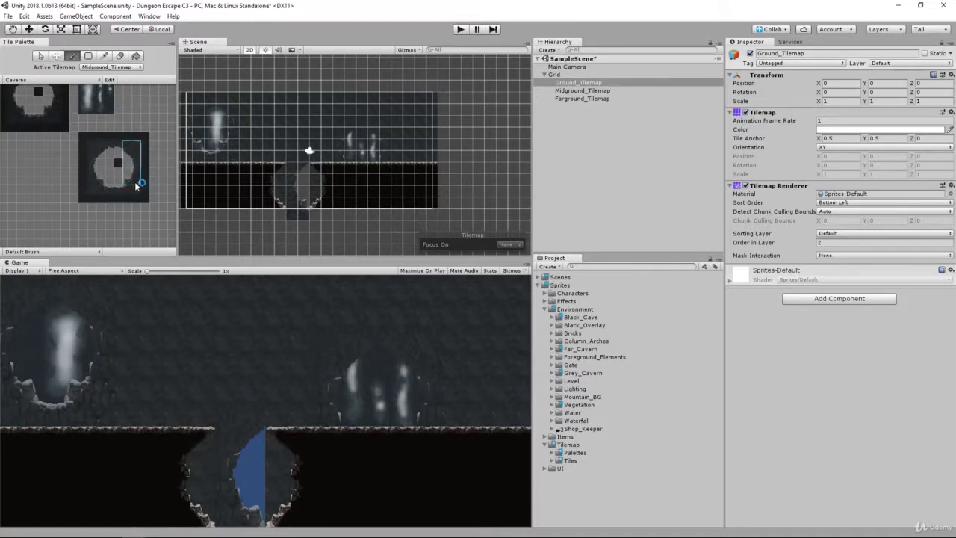
left_click(321, 204)
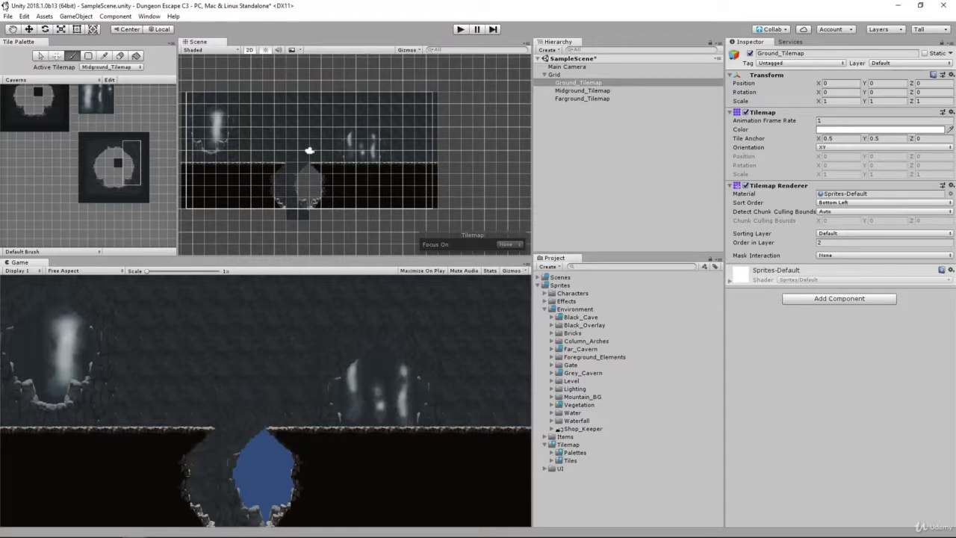
Make Farground_Tilemap the active tilemap and pick the small far-cavern tile.
left_click(90, 68)
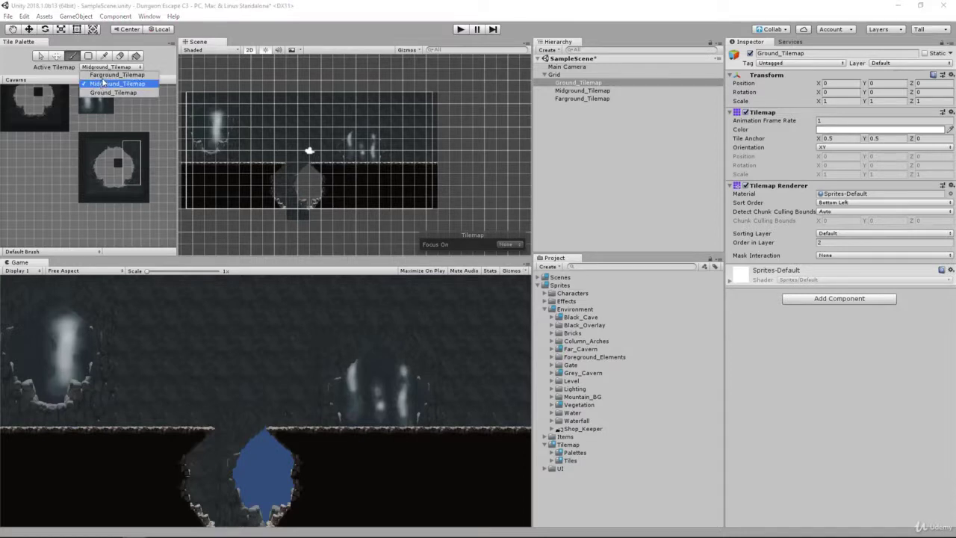
left_click(112, 74)
scroll(96, 106, "up", 1)
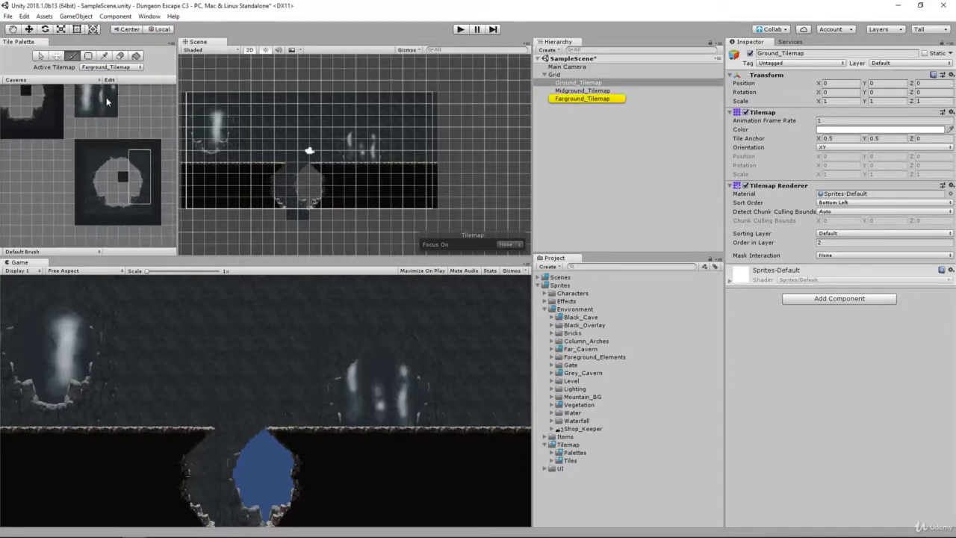
left_click(107, 101)
Pick a four-cell waterfall column, then the single dark filler tile, from the palette.
scroll(111, 100, "down", 2)
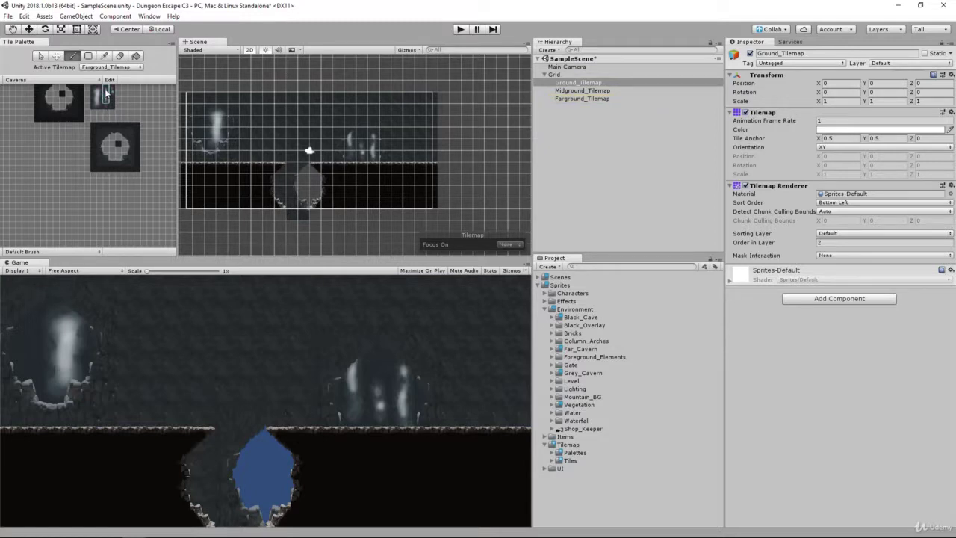
scroll(109, 105, "up", 2)
middle_click_drag(110, 107, 104, 168)
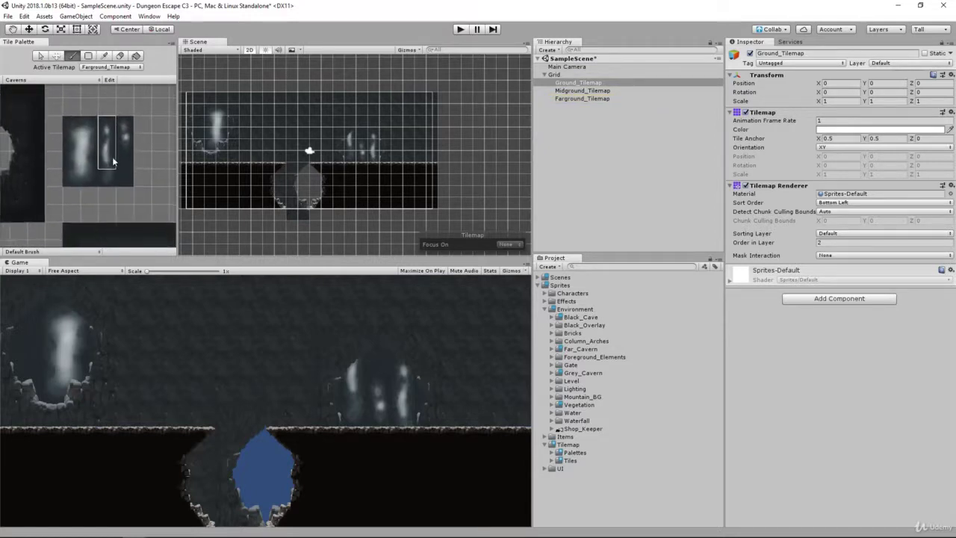
left_click_drag(105, 168, 105, 183)
left_click_drag(109, 123, 107, 180)
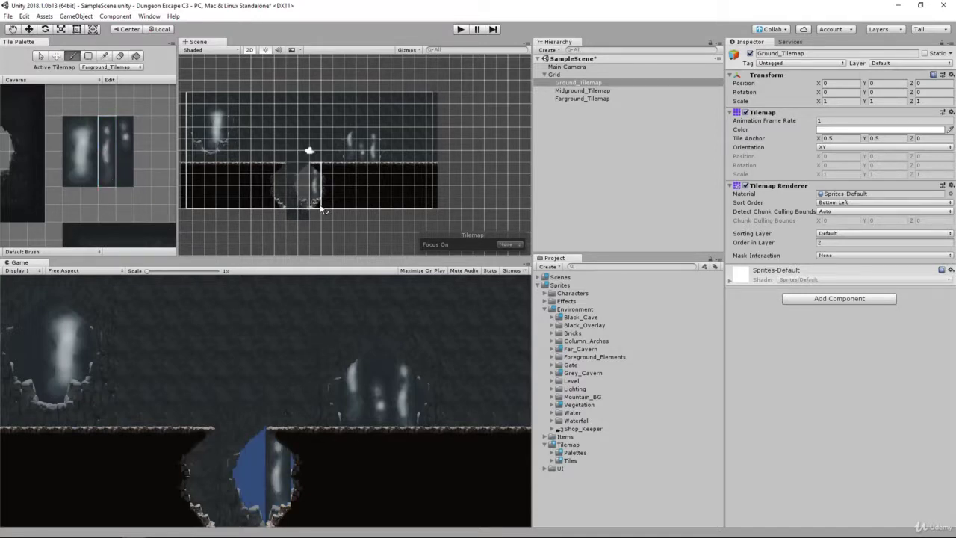
left_click_drag(121, 187, 120, 182)
left_click(120, 179)
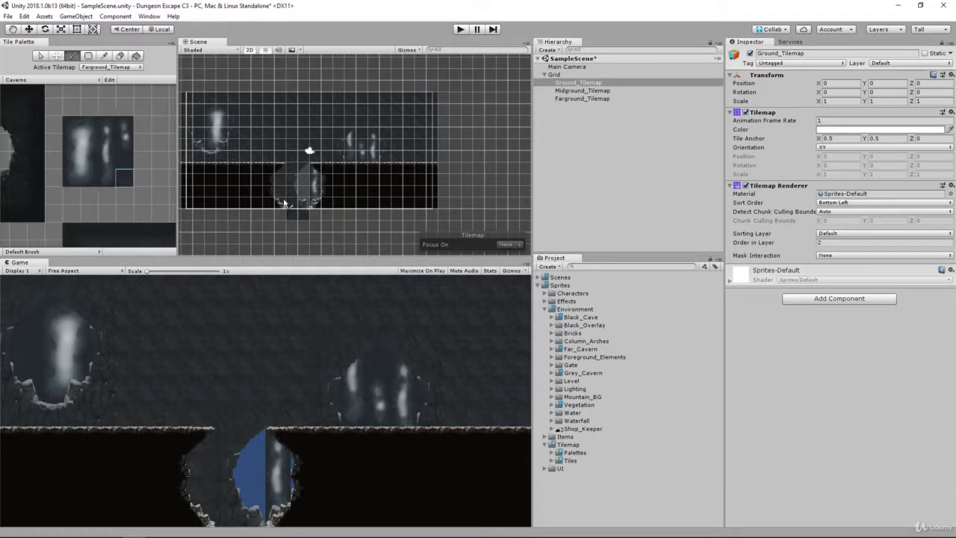